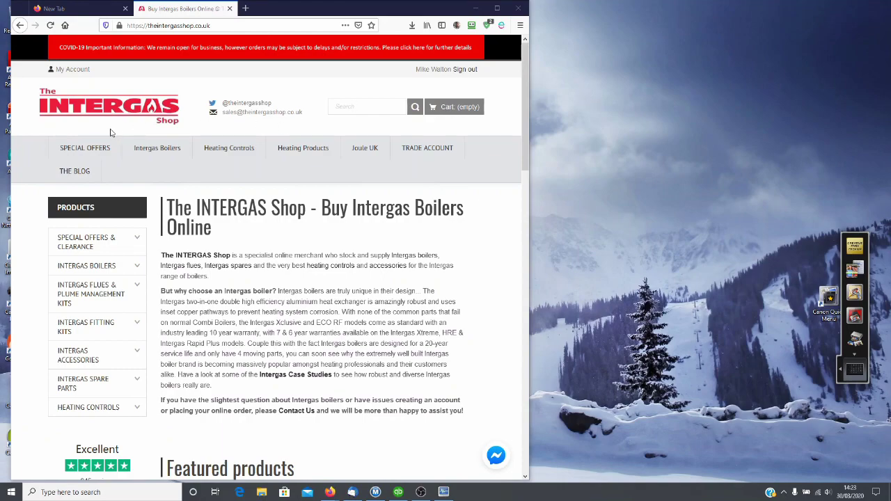
- Open the Trade Only Deals category of The Intergas Shop and look over the listed products
mouse_move(88, 147)
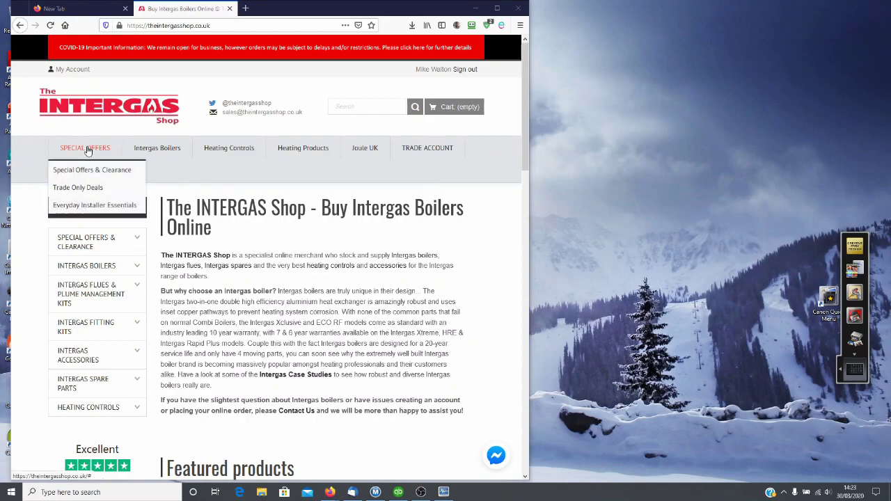
left_click(85, 191)
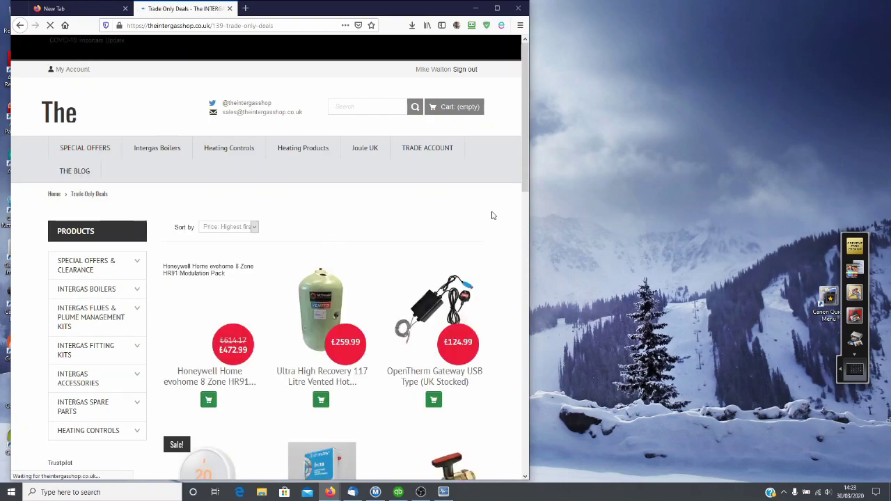
scroll(524, 154, "down", 2)
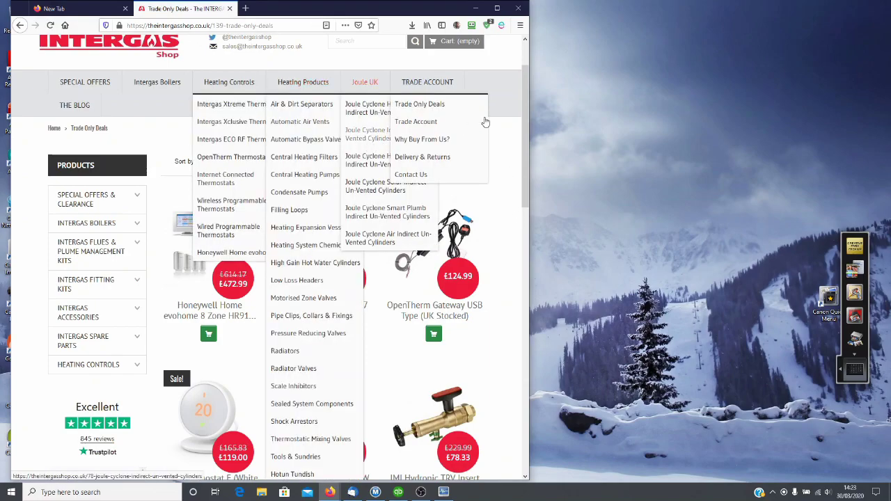
left_click(73, 8)
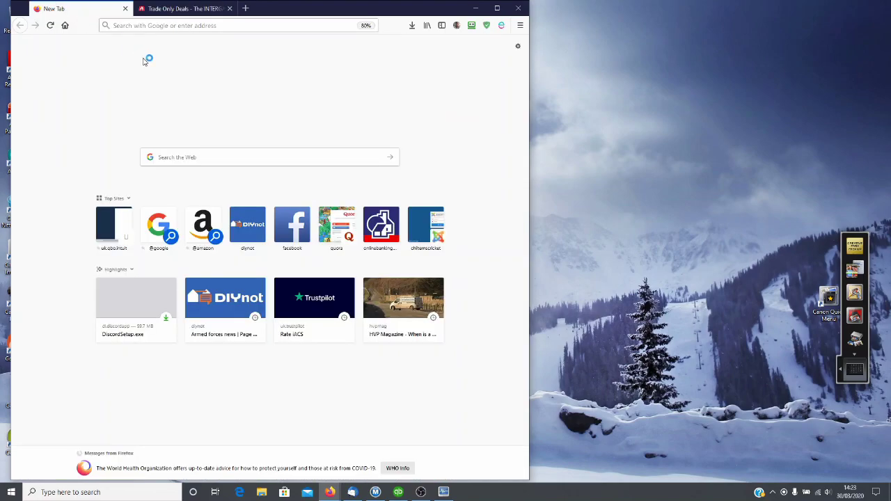
left_click(216, 25)
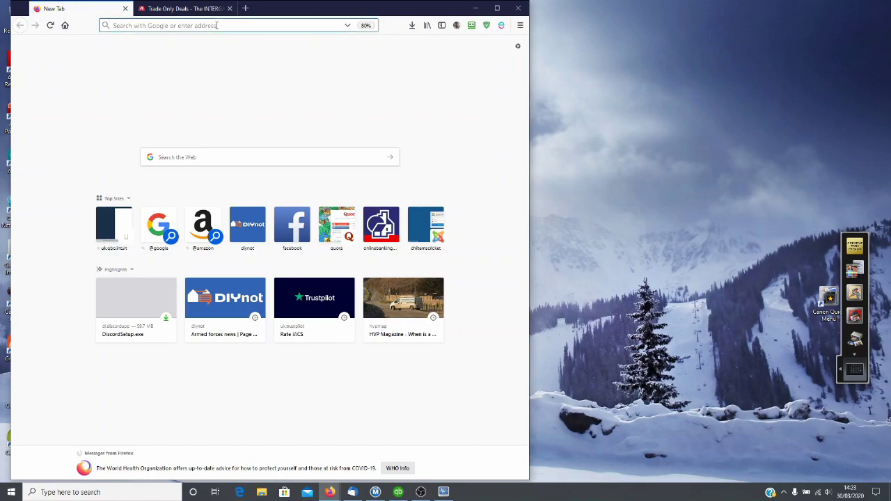
type("http://otgw.tclcode.com/download.html#hexfiles")
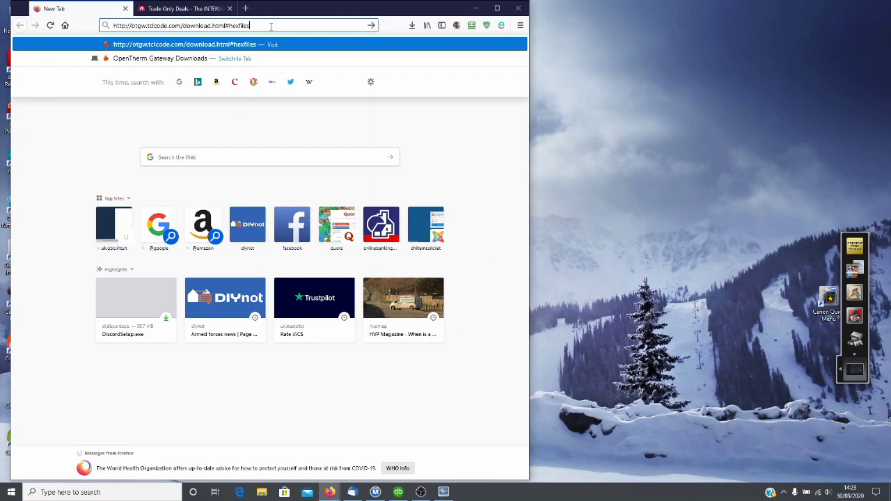
key("Return")
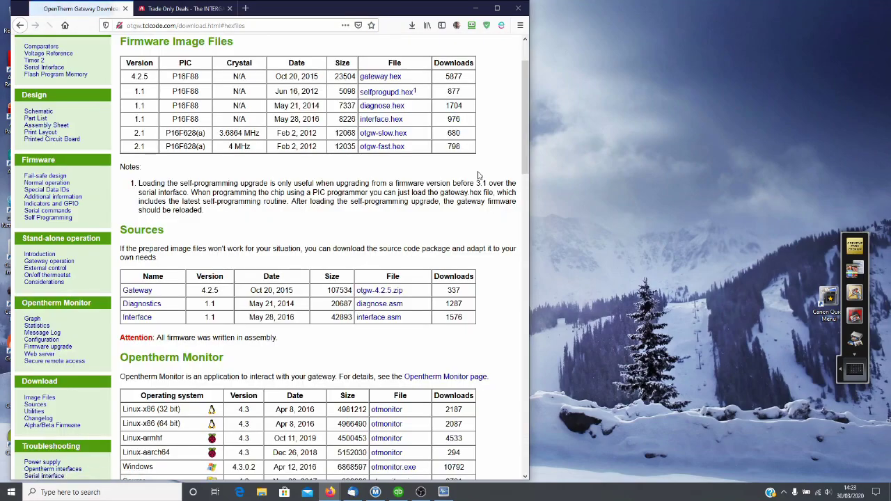
- Download and save the Windows version of Opentherm Monitor, otmonitor.exe, and check the browser's downloads
scroll(478, 176, "down", 4)
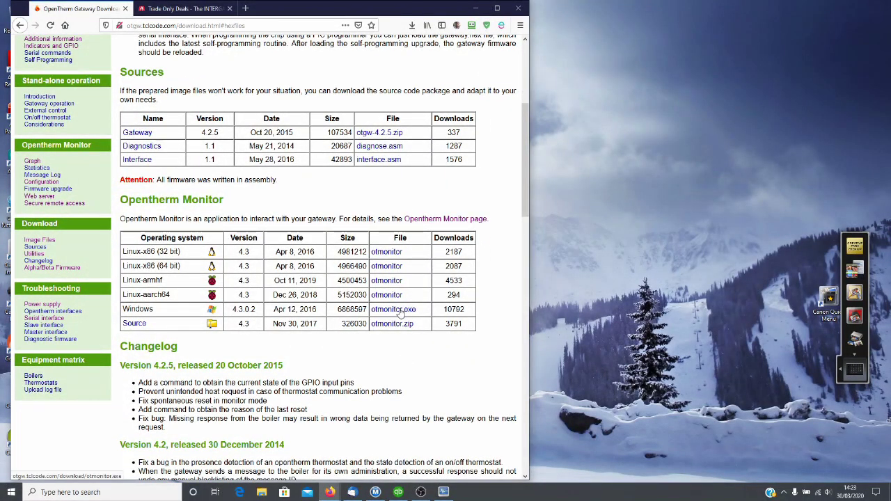
left_click(401, 315)
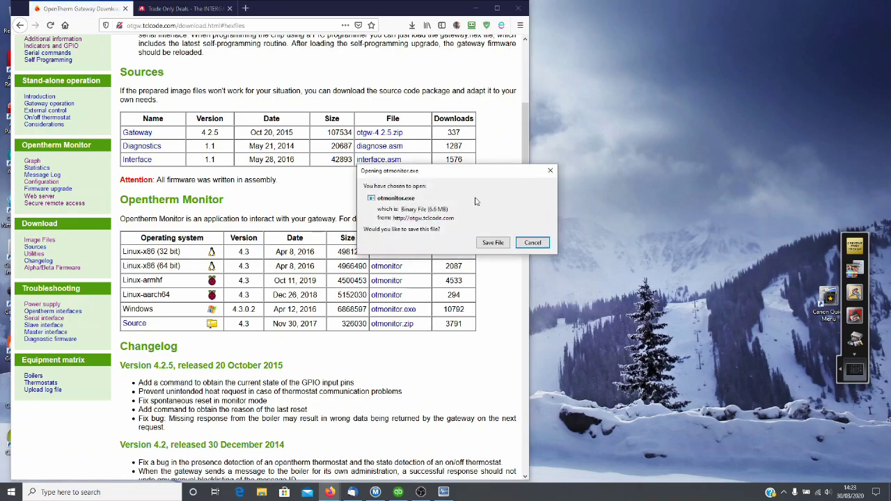
left_click(494, 245)
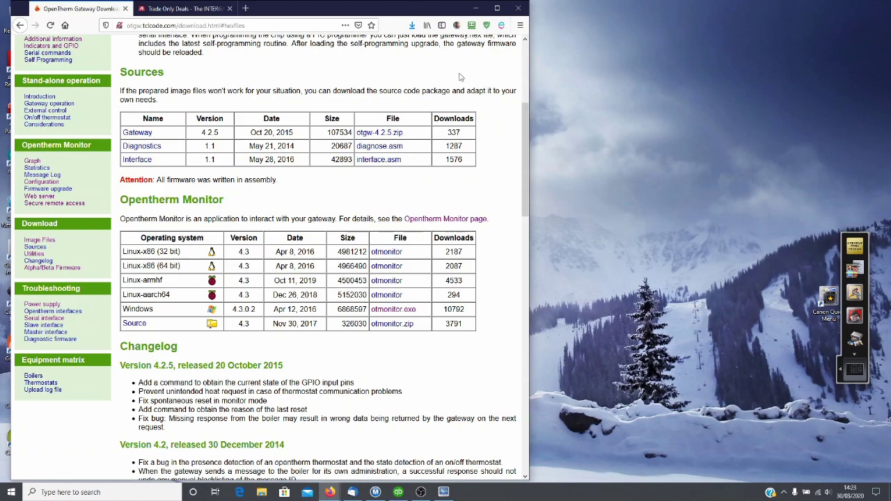
left_click(413, 27)
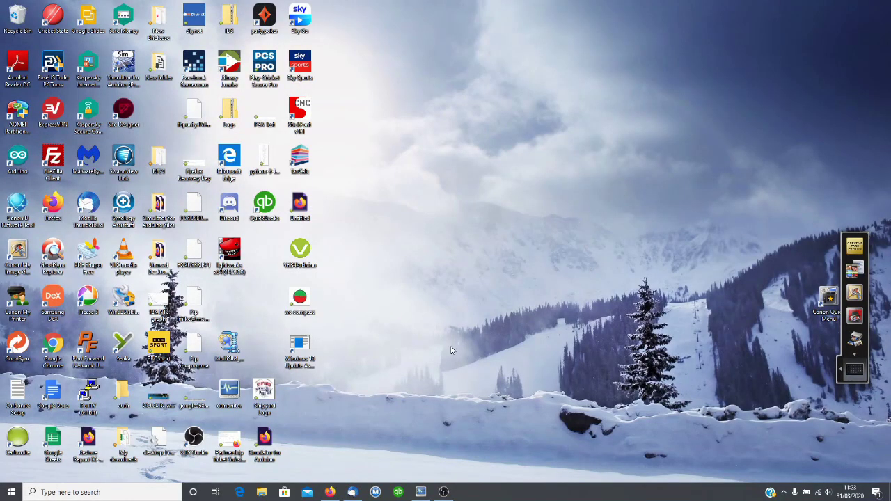
- Launch Opentherm Monitor maximized from the desktop and choose COM4 as the serial device in its connection settings
double_click(224, 395)
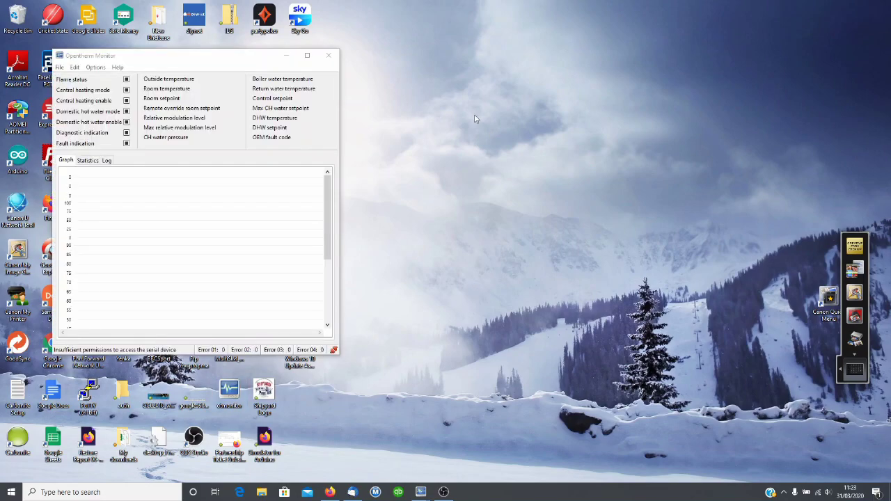
left_click(307, 56)
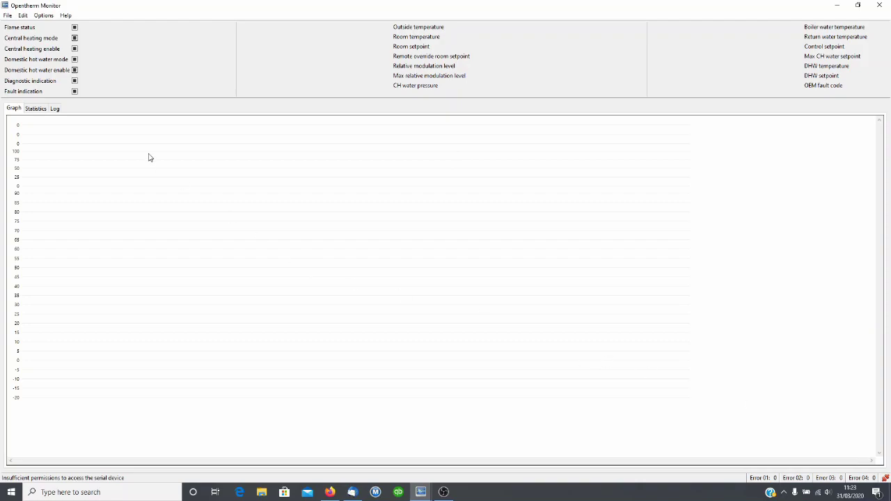
left_click(42, 16)
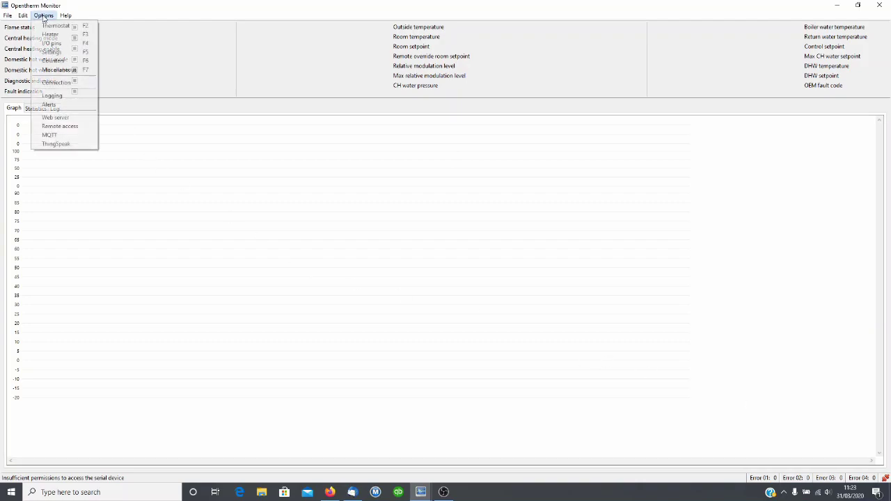
left_click(60, 83)
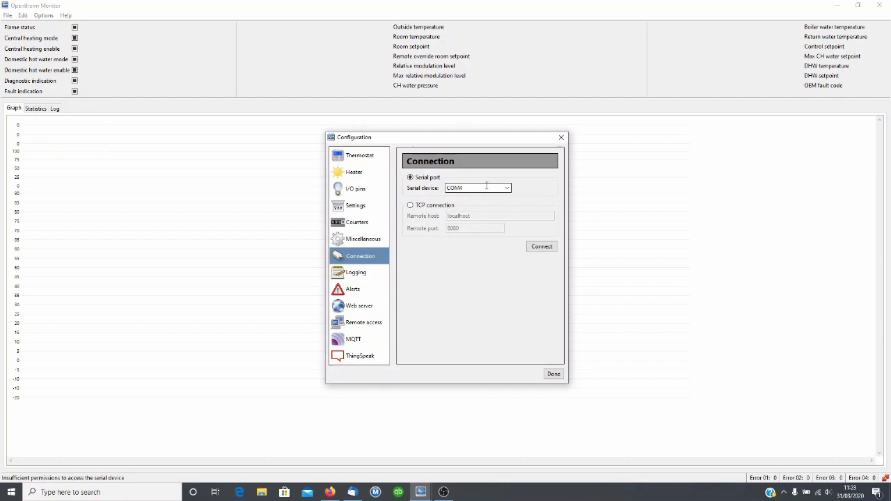
left_click(508, 188)
left_click(498, 192)
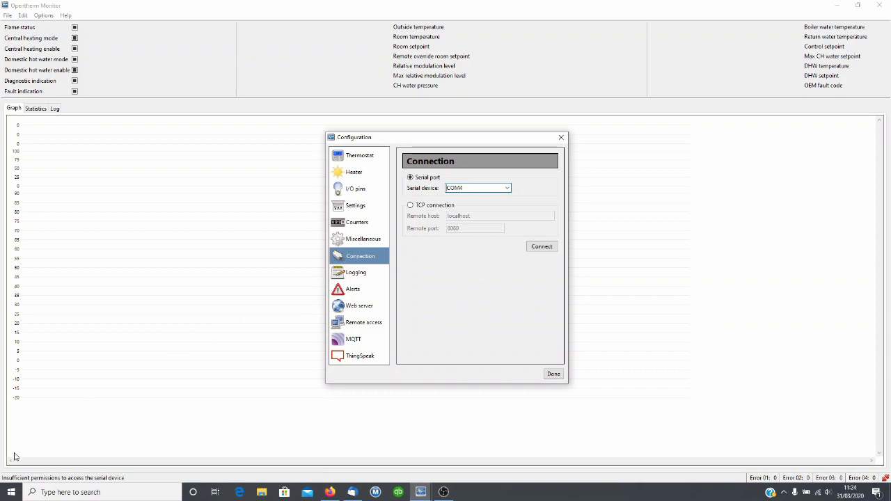
- Look up the COM port of the USB-to-serial adapter under Ports (COM & LPT) in Device Manager, and close it
left_click(11, 495)
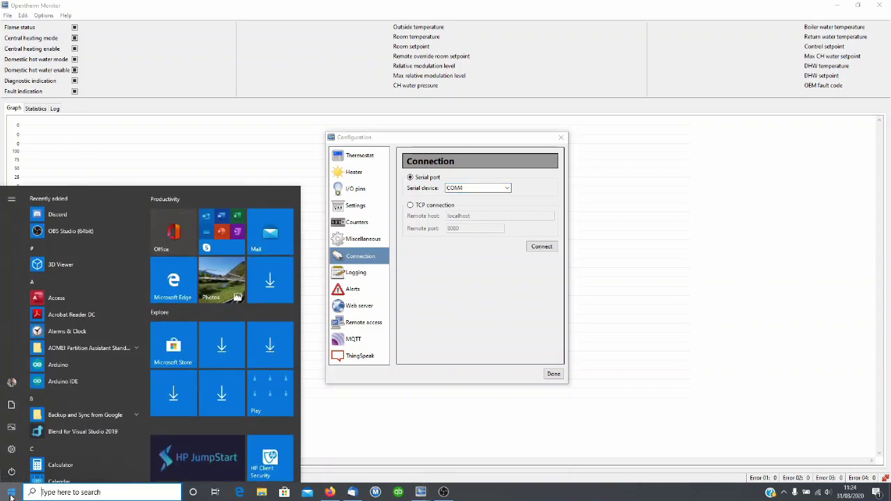
type("device")
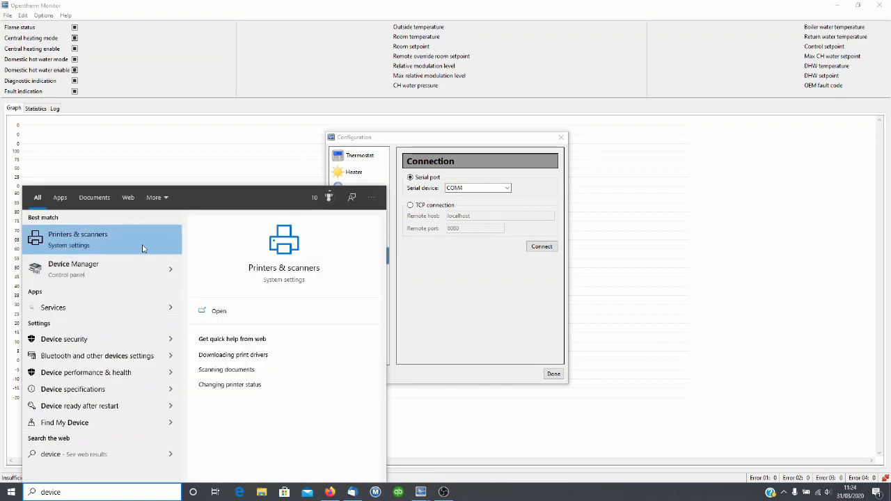
left_click(80, 274)
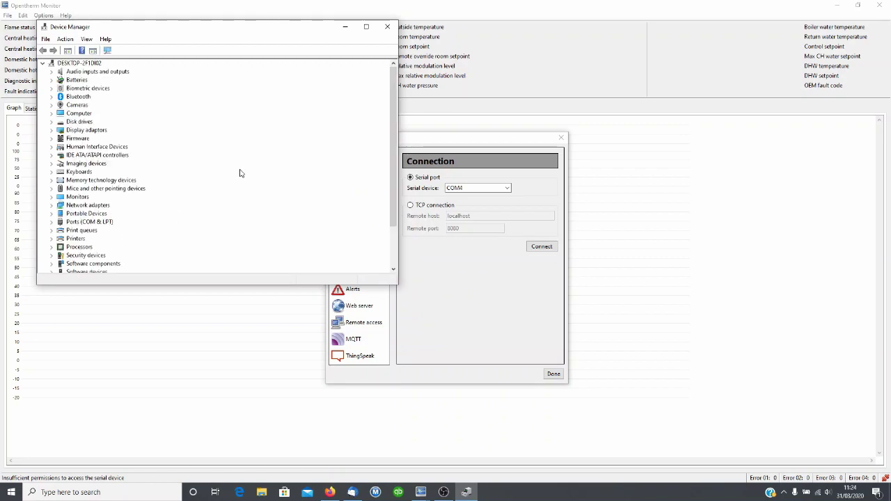
left_click(62, 224)
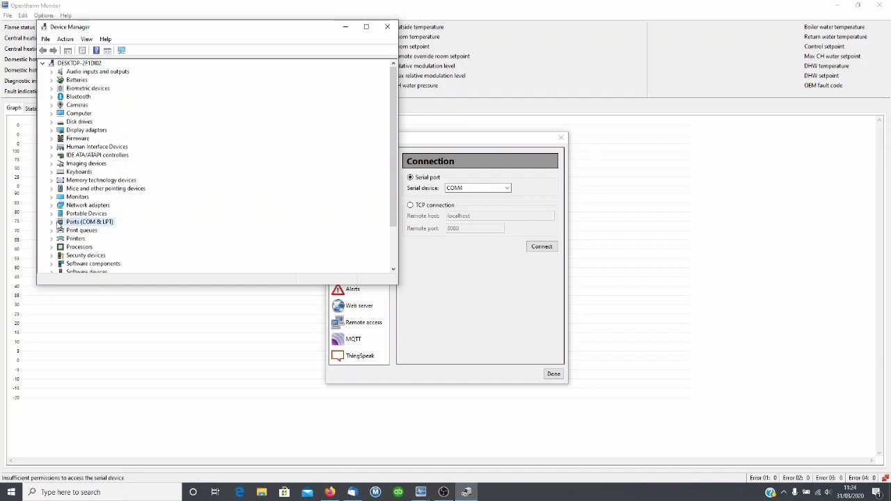
left_click(52, 223)
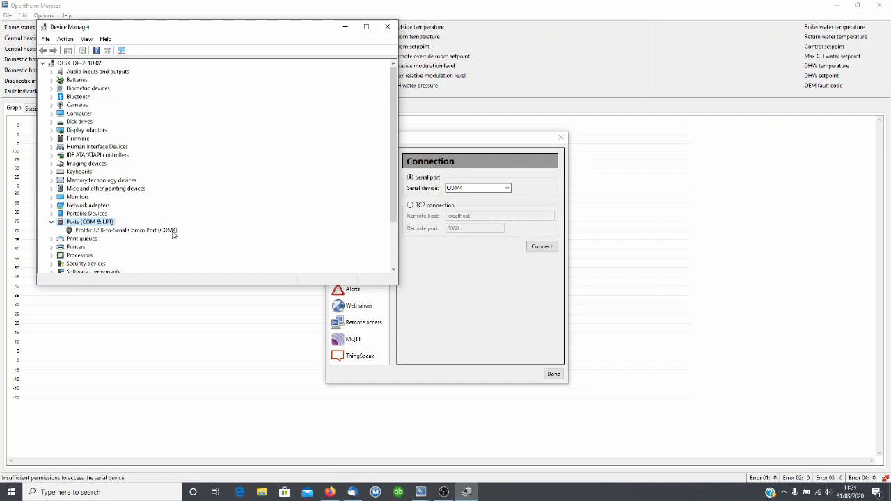
left_click(387, 27)
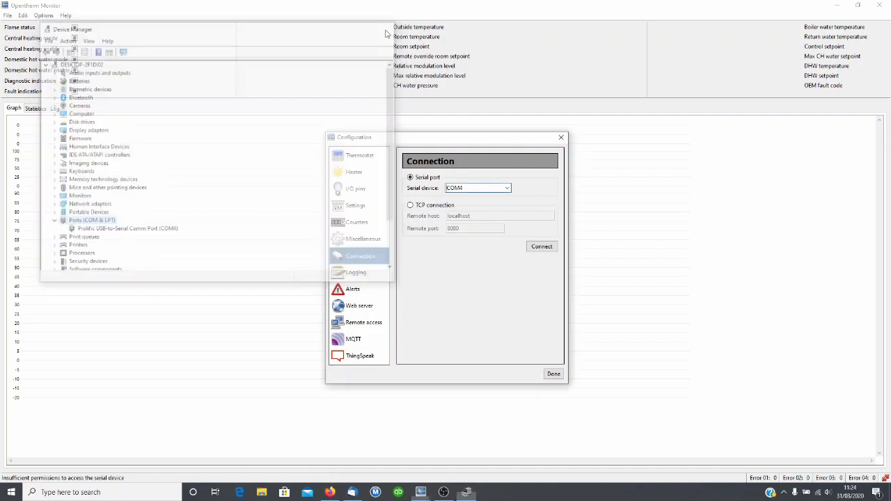
- Connect to the gateway over serial port COM4, retrying as needed, and close the configuration
left_click(540, 247)
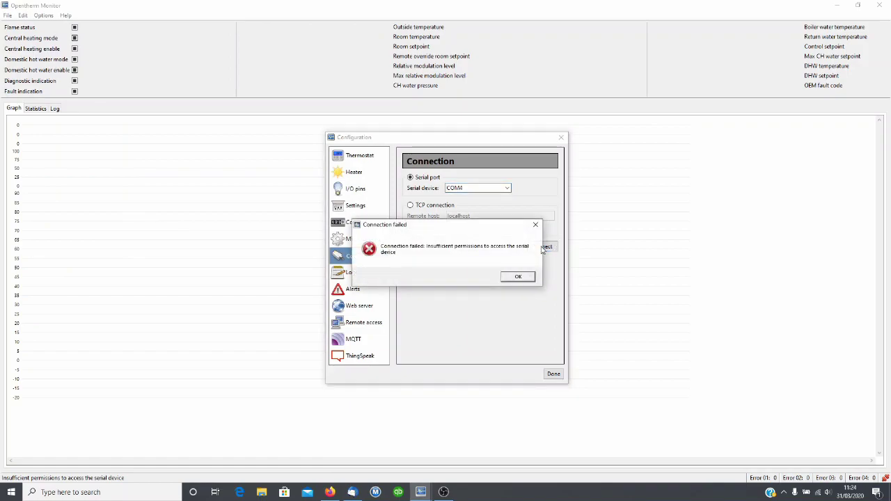
left_click(519, 277)
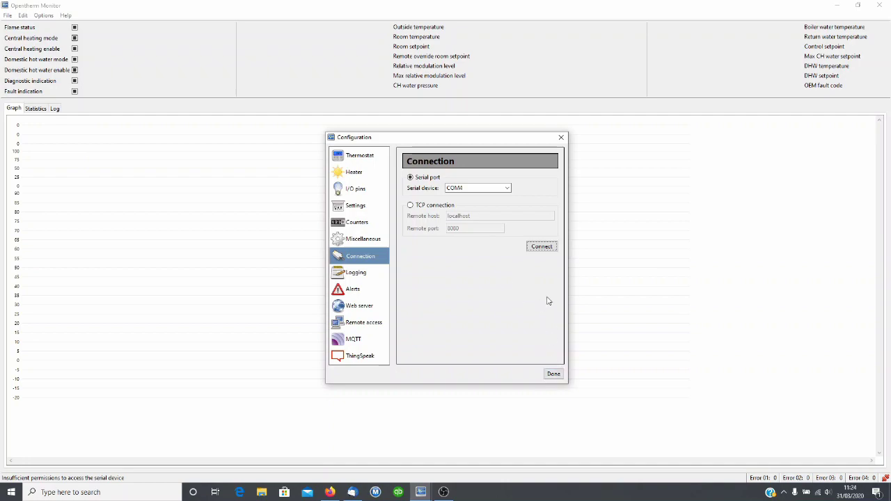
left_click(542, 249)
left_click(555, 375)
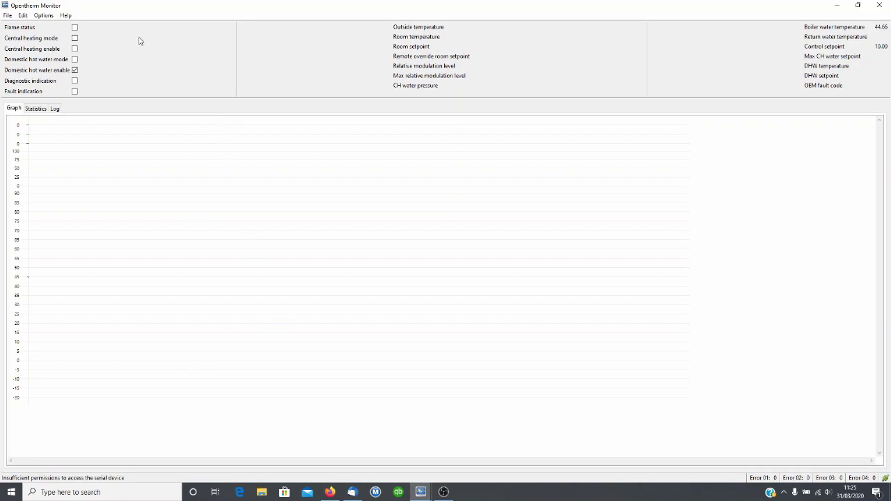
- Set the gateway's operating mode to Monitor in the miscellaneous settings and close the configuration
left_click(42, 16)
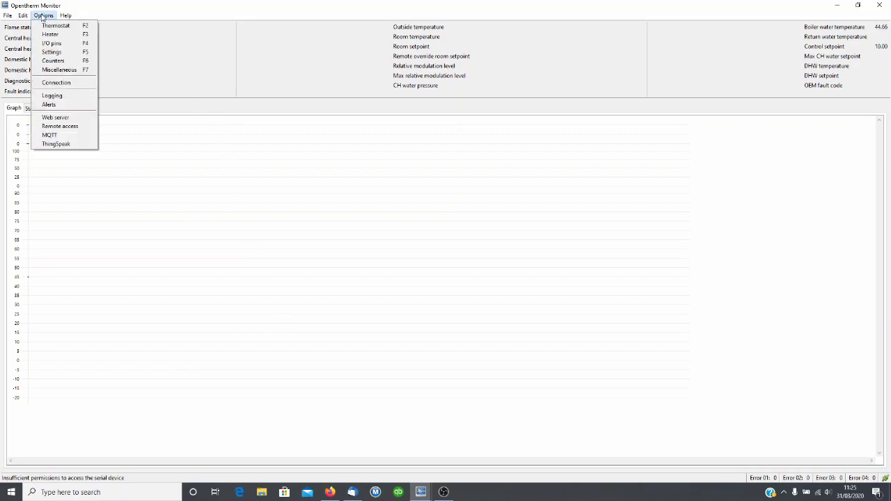
left_click(59, 70)
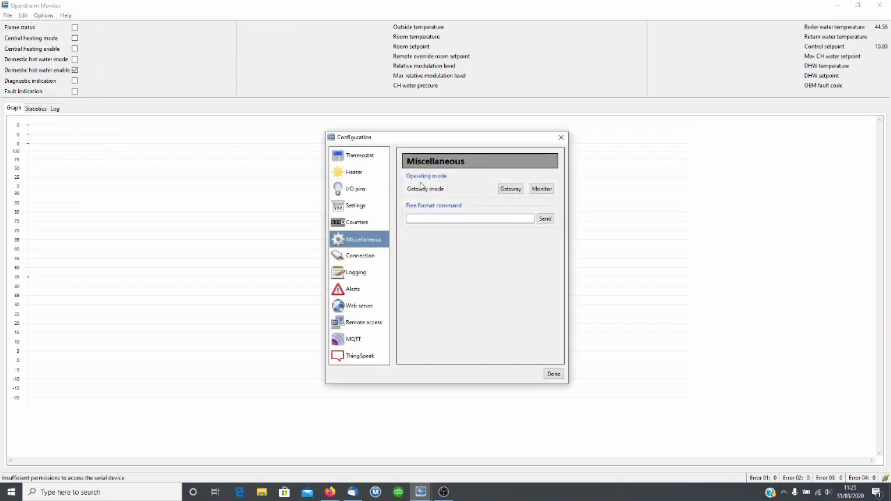
left_click(548, 191)
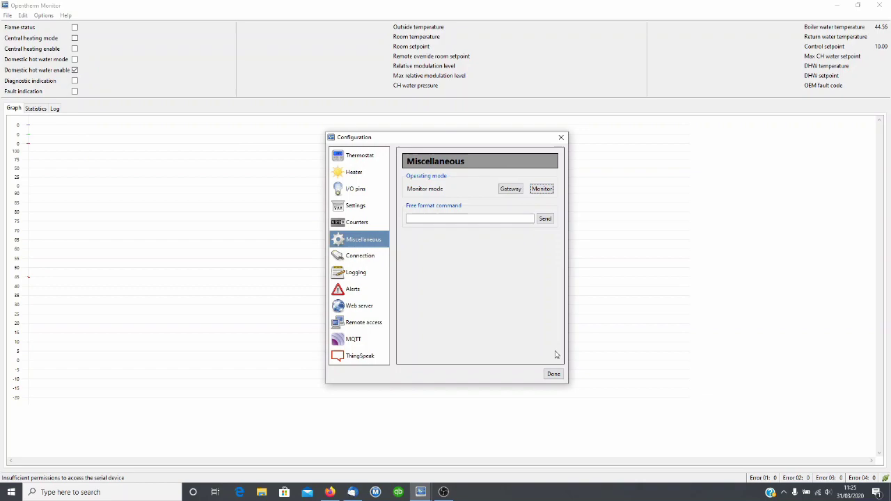
left_click(557, 376)
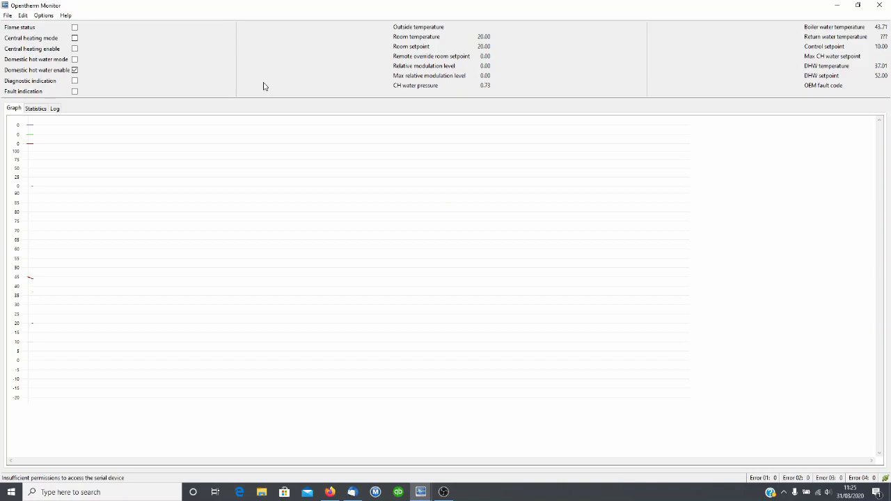
- Examine the message log and the graph's flame status, relative modulation level and boiler water temperature traces
left_click(55, 109)
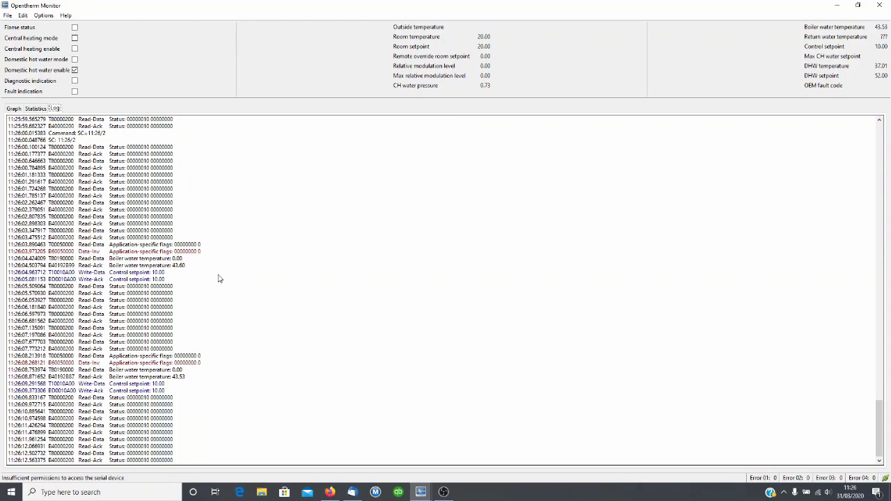
left_click(55, 109)
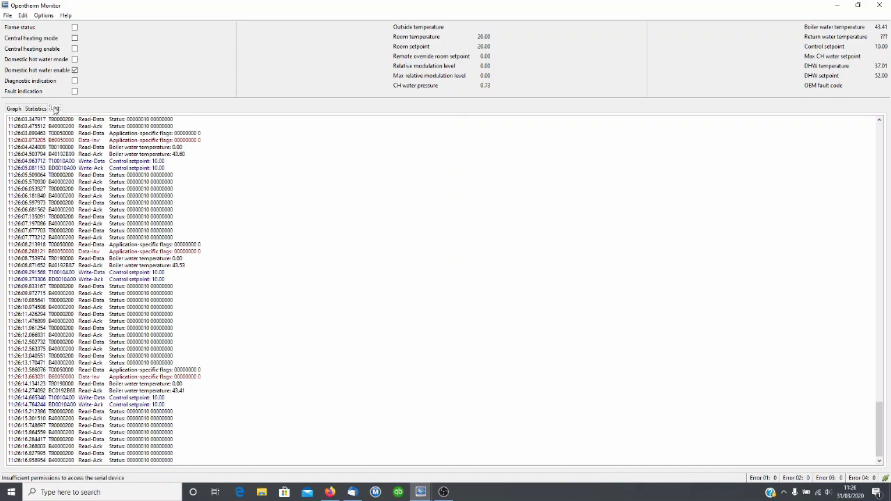
left_click(20, 109)
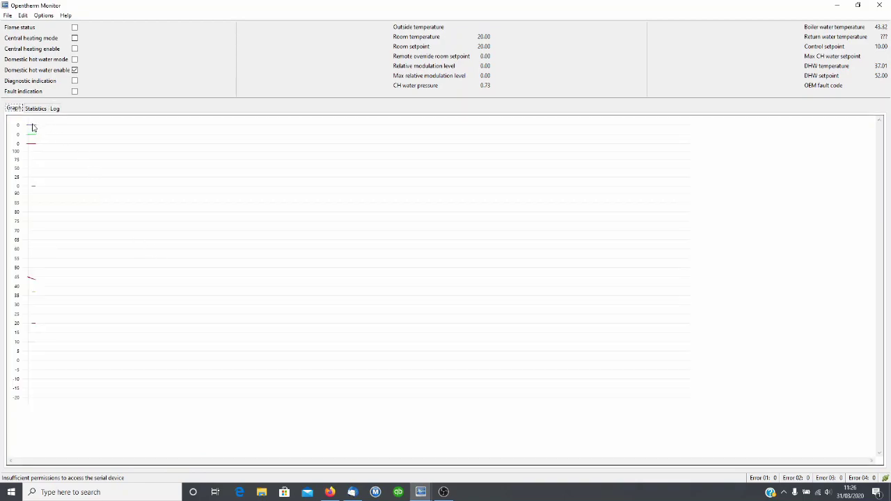
mouse_move(33, 127)
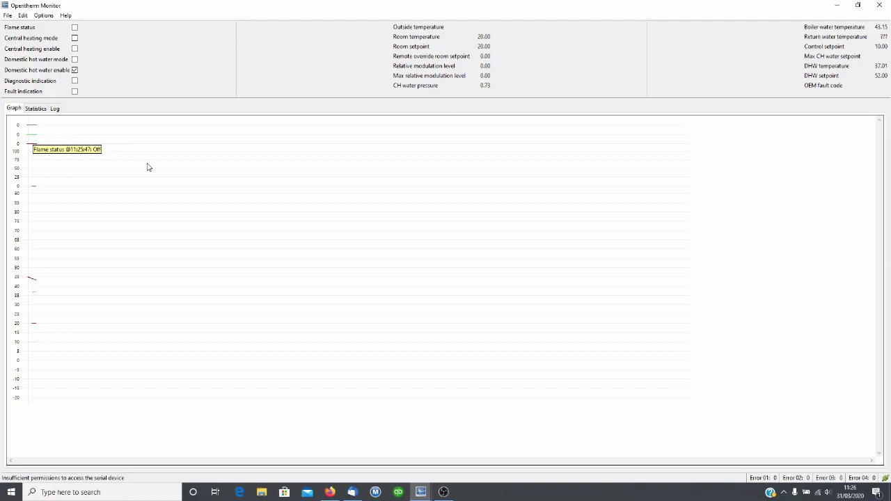
mouse_move(35, 190)
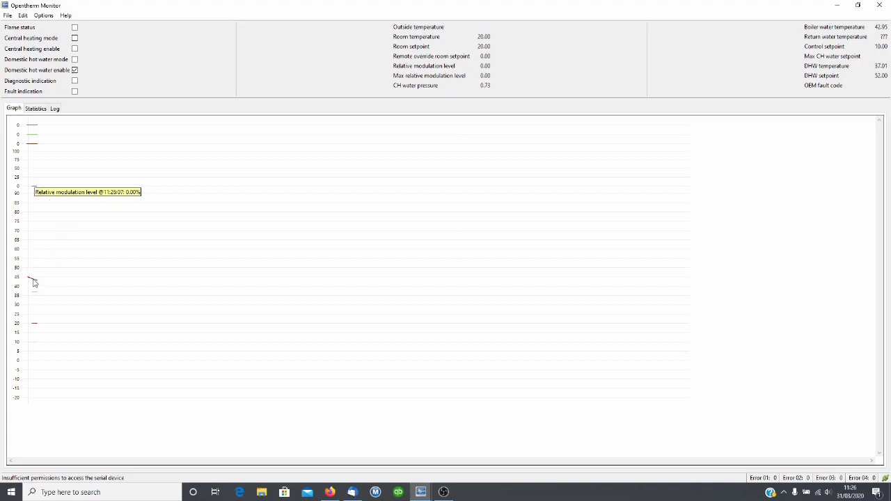
mouse_move(34, 281)
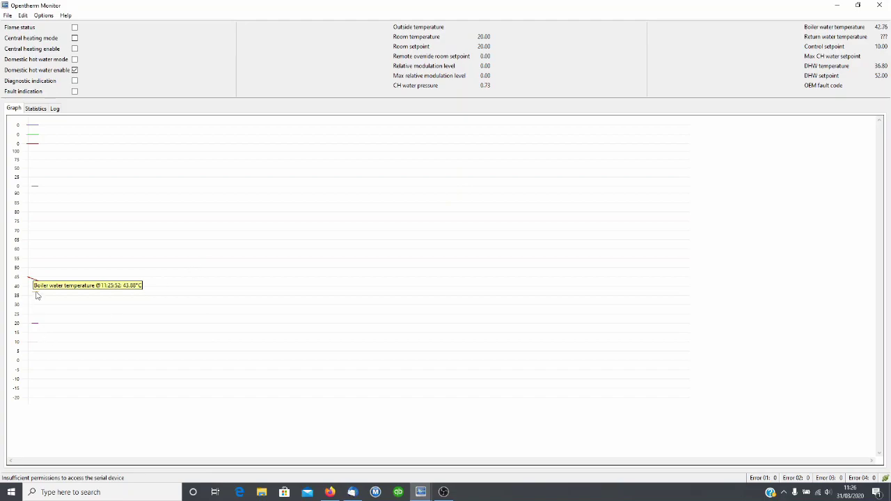
- Examine the graph's DHW temperature, room temperature, central heating mode and boiler water temperature traces
mouse_move(37, 298)
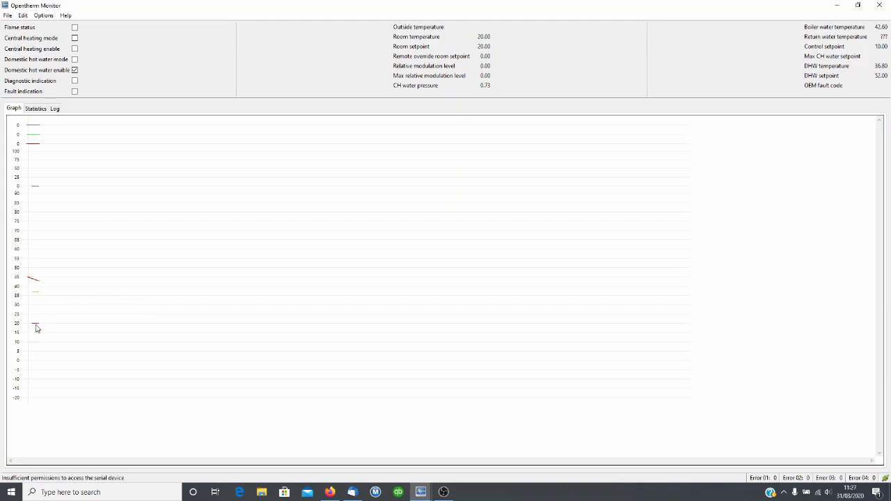
mouse_move(36, 328)
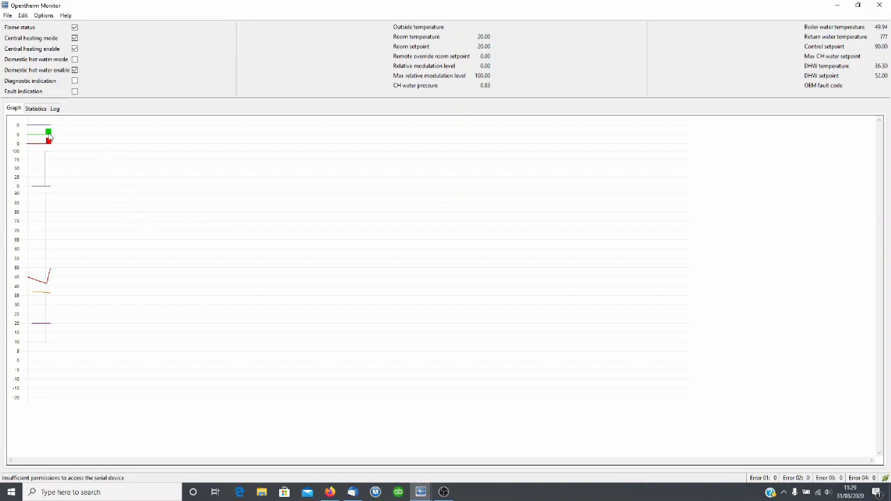
mouse_move(48, 134)
mouse_move(50, 271)
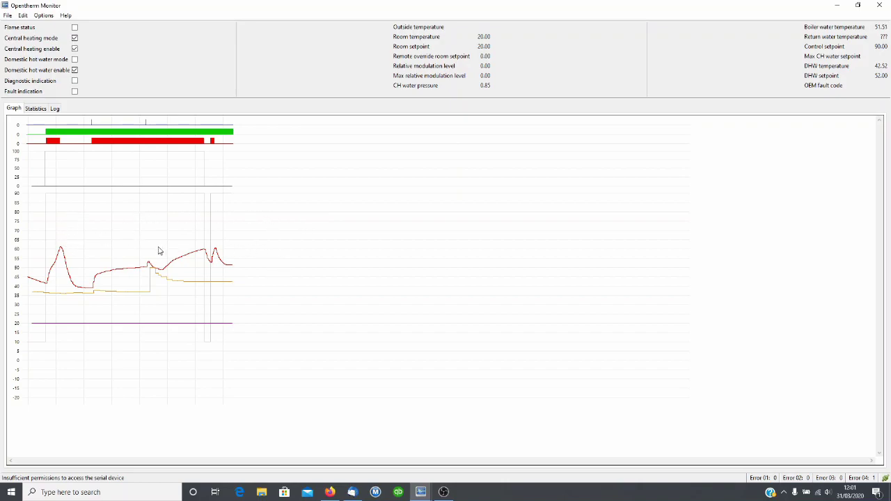
- Review the OpenTherm message log and the per-message statistics, and return to the graph
left_click(55, 109)
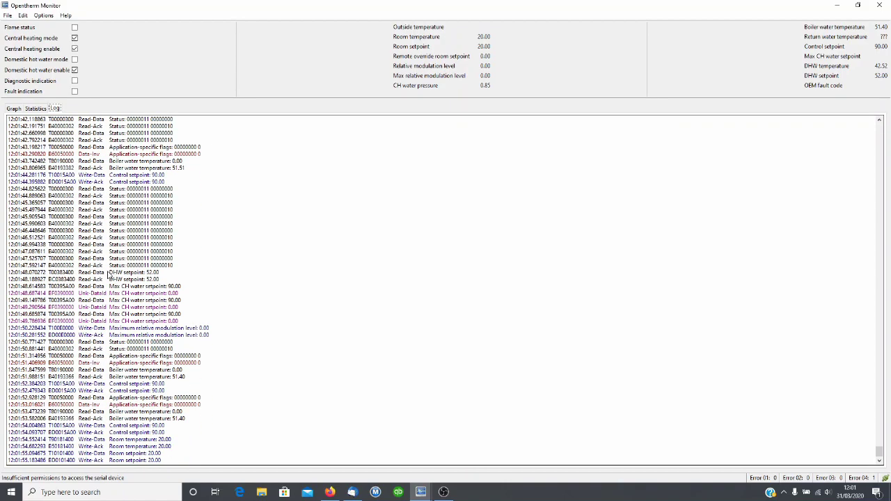
left_click(35, 110)
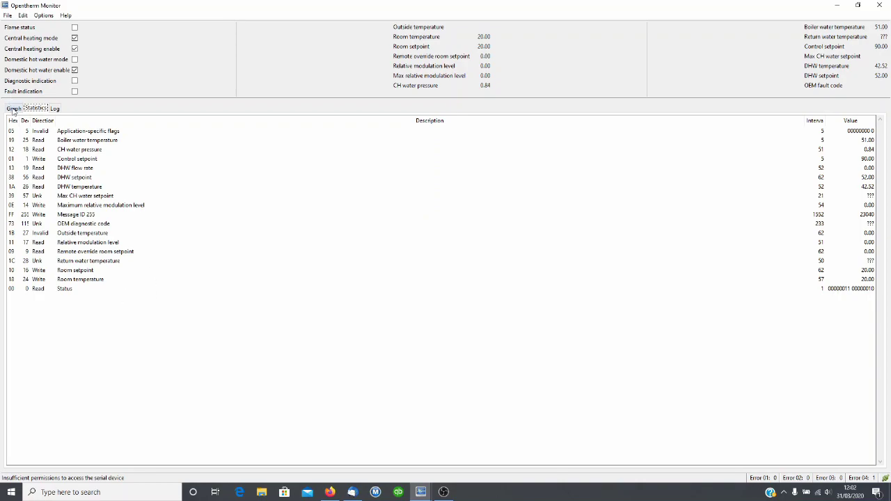
left_click(14, 110)
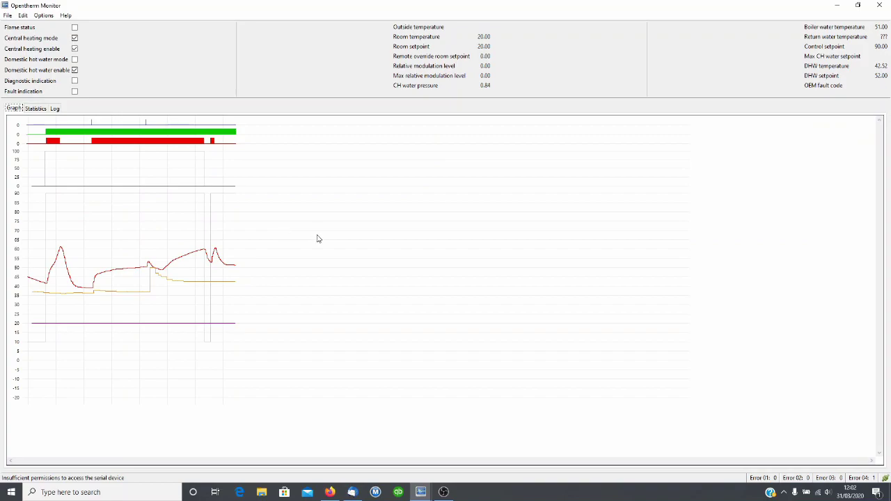